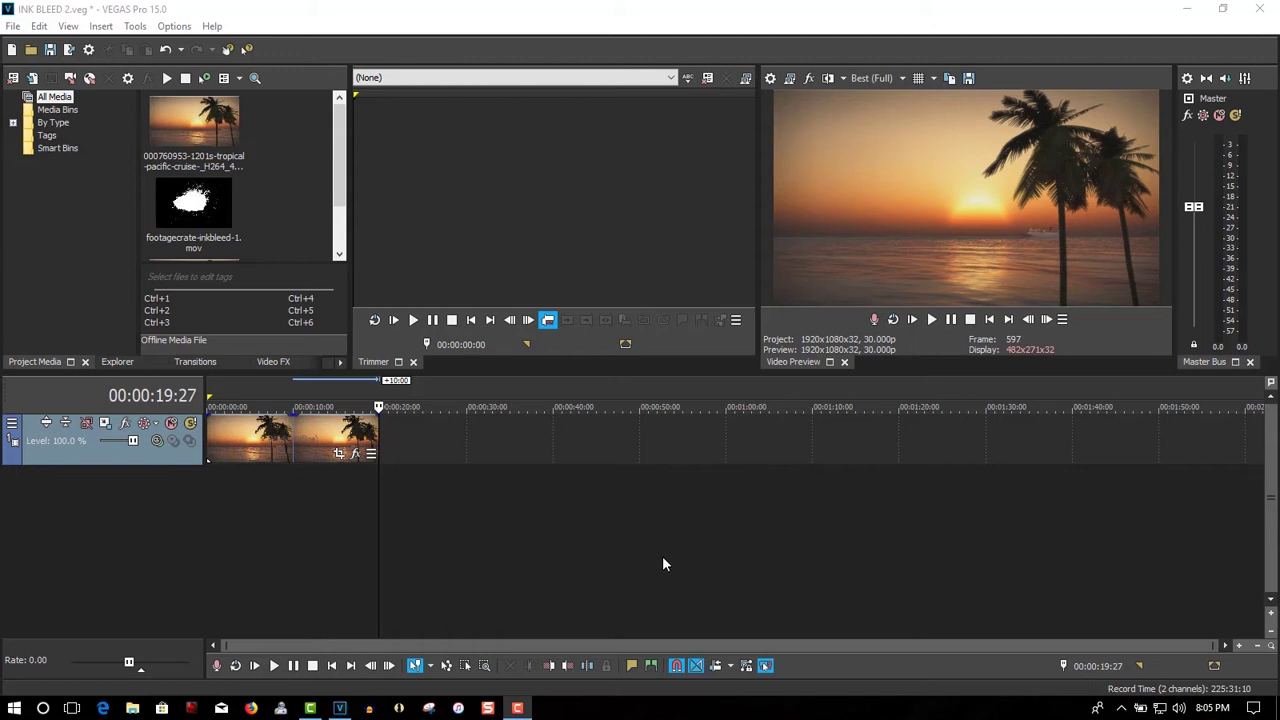
# - Place the ink bleed clip at the timeline start, delete its audio, and extend it to the sunset clip's end
pyautogui.moveTo(205, 214); pyautogui.dragTo(215, 404)
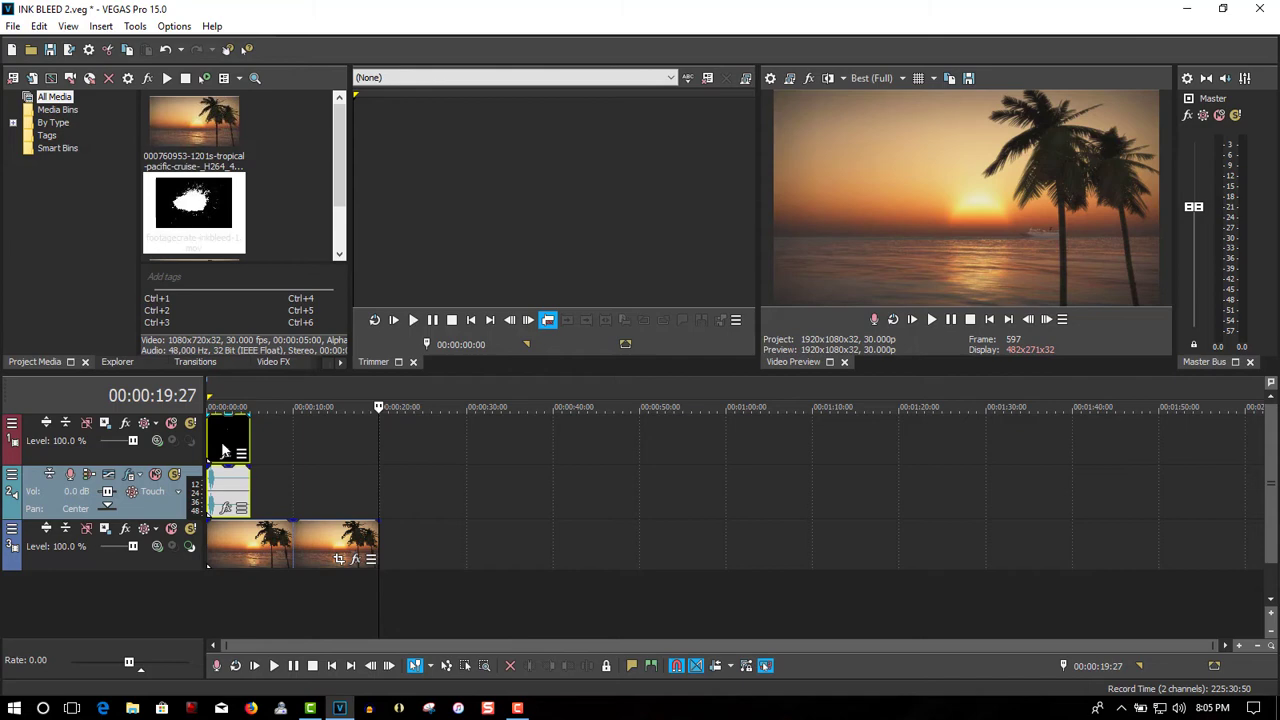
pyautogui.click(235, 490)
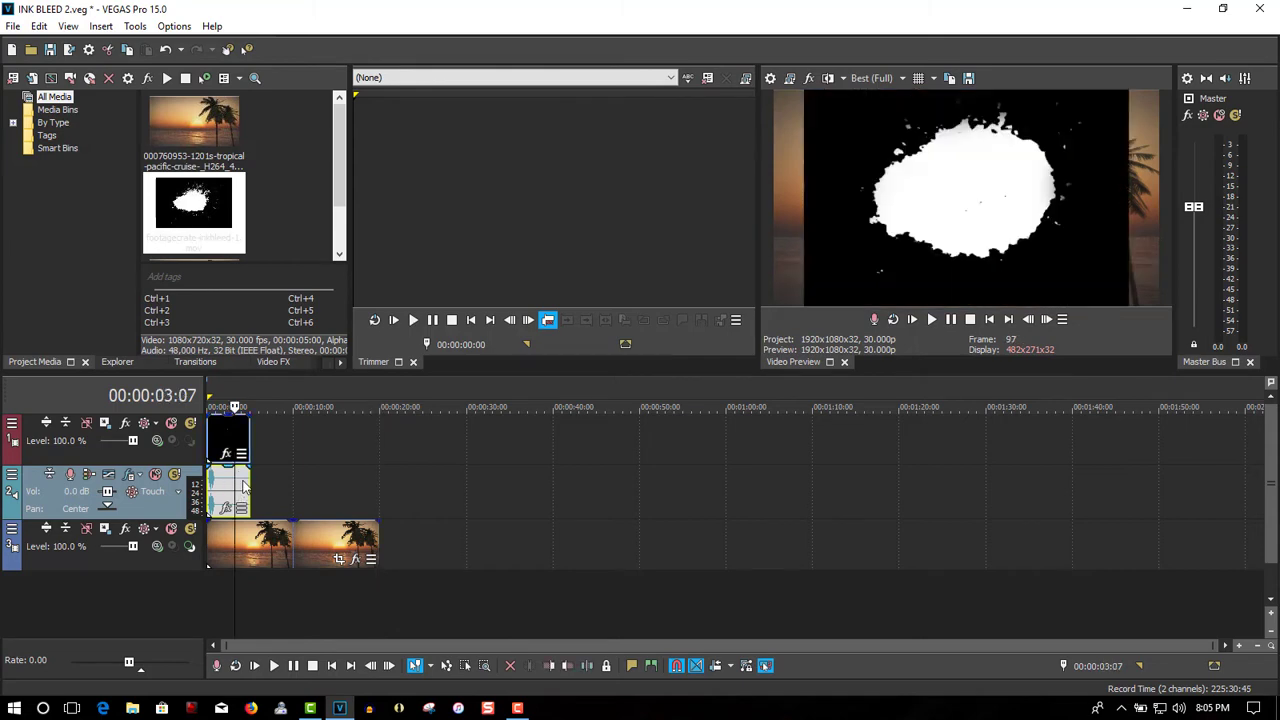
pyautogui.press('Delete')
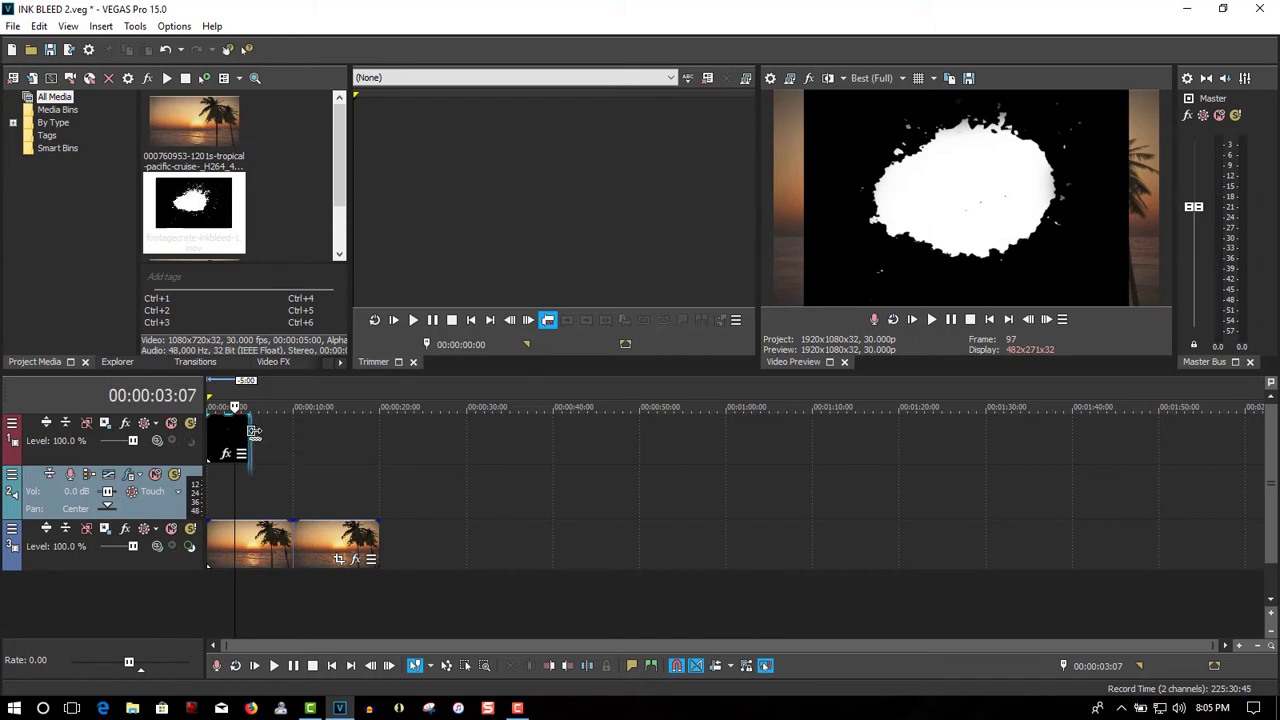
pyautogui.moveTo(254, 431); pyautogui.dragTo(376, 448)
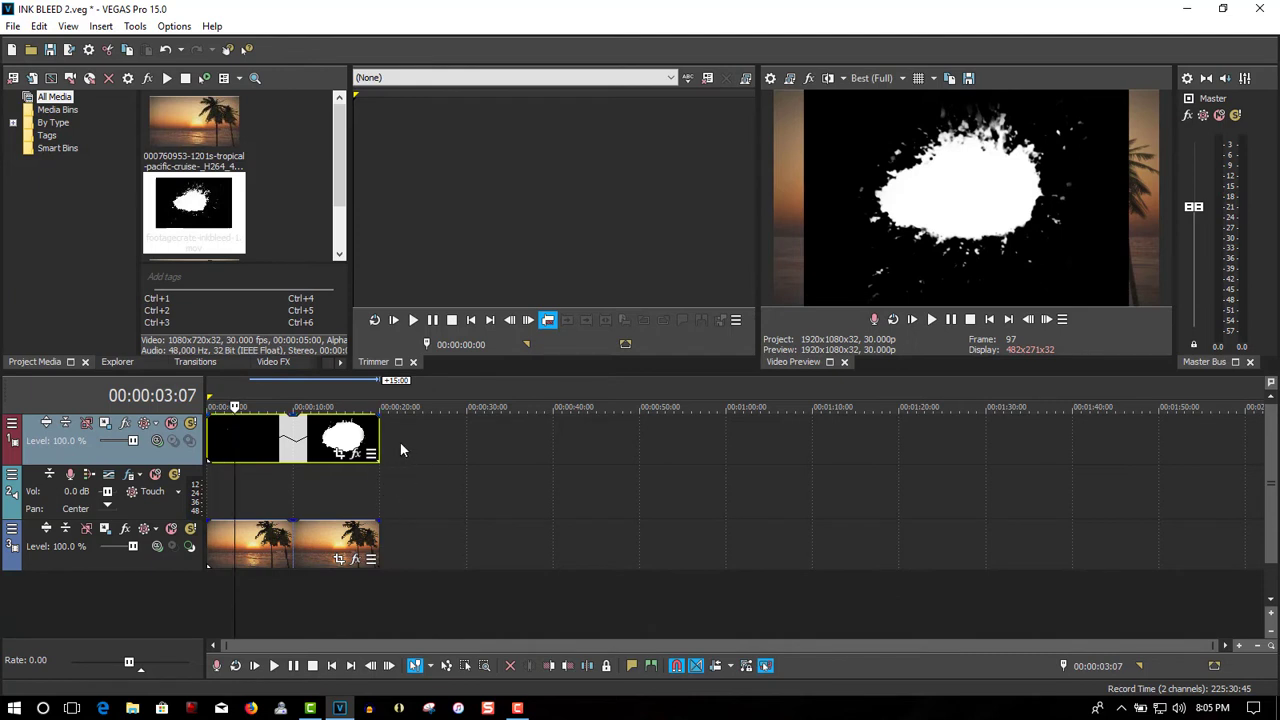
# - Insert a new top video track with a Default Text event stretched to the other clips' length
pyautogui.rightClick(400, 445)
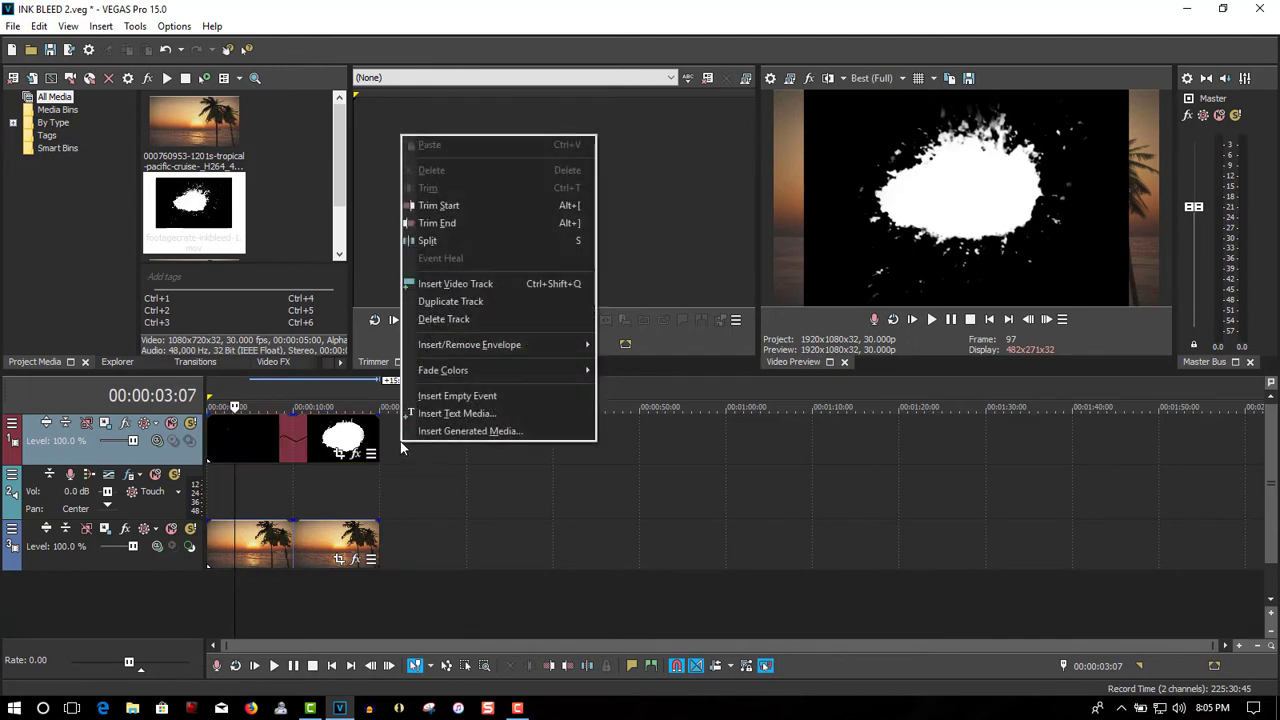
pyautogui.click(436, 287)
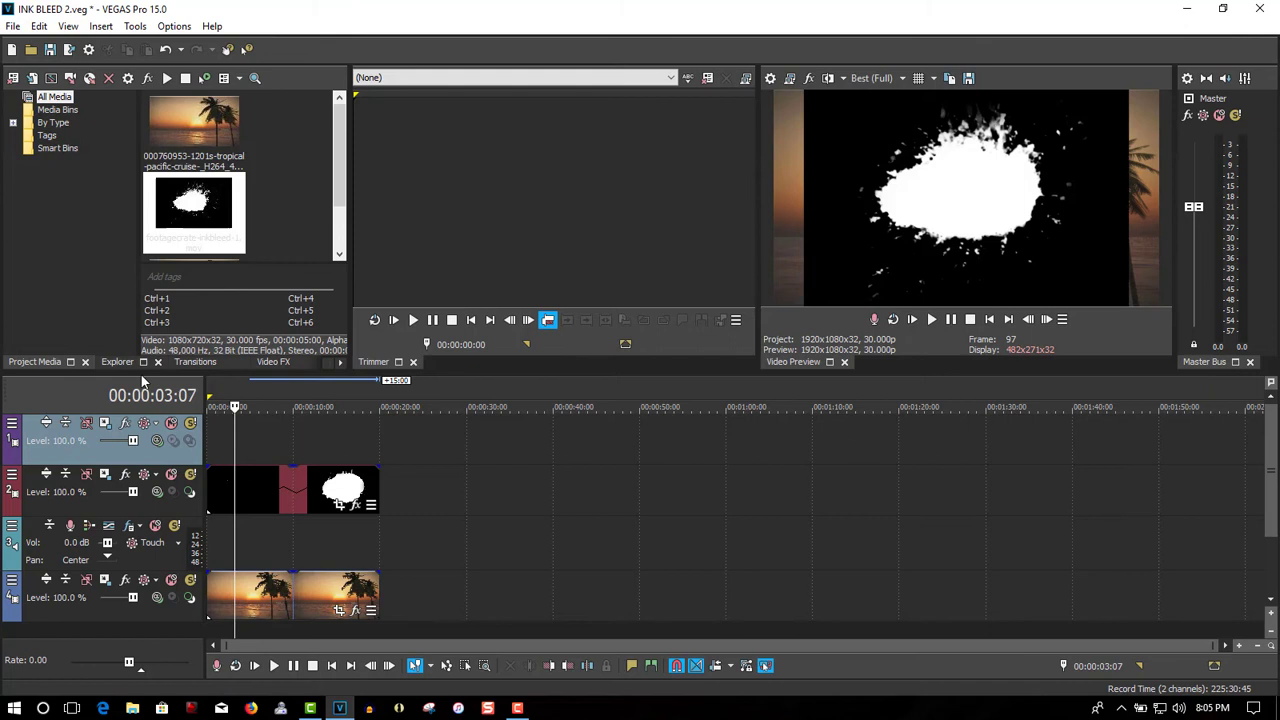
pyautogui.click(340, 362)
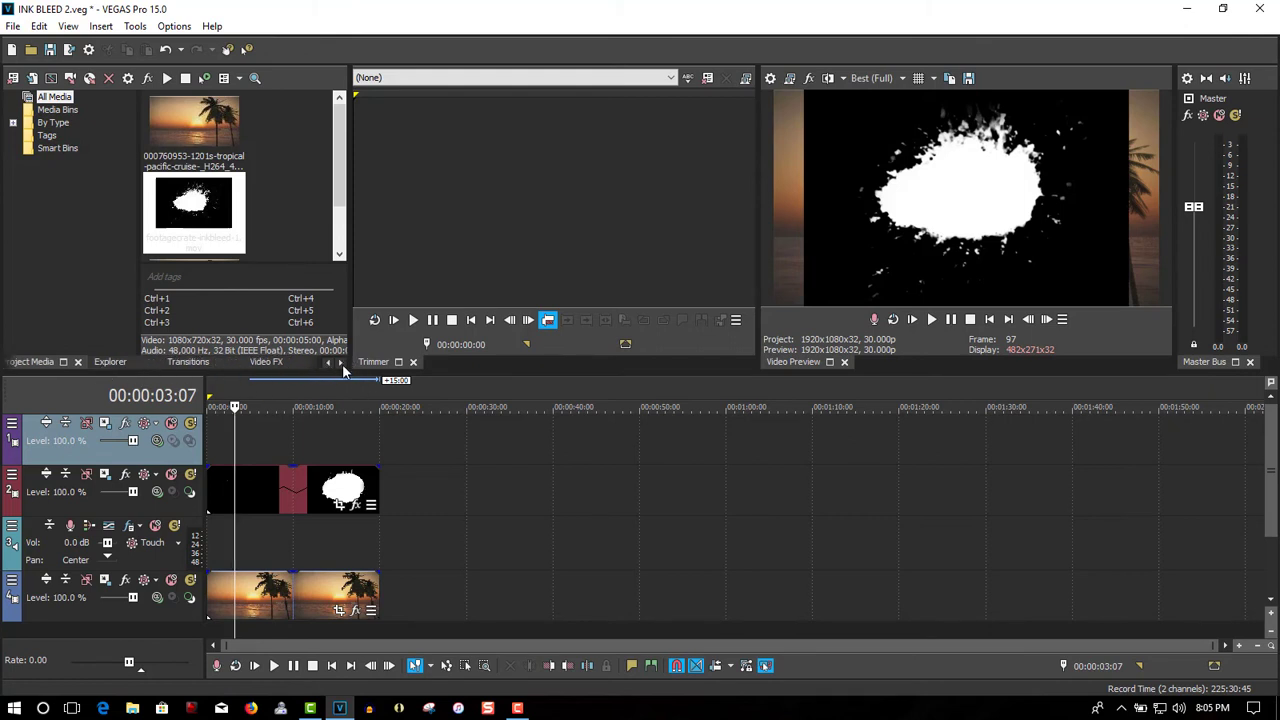
pyautogui.click(340, 362)
pyautogui.click(263, 363)
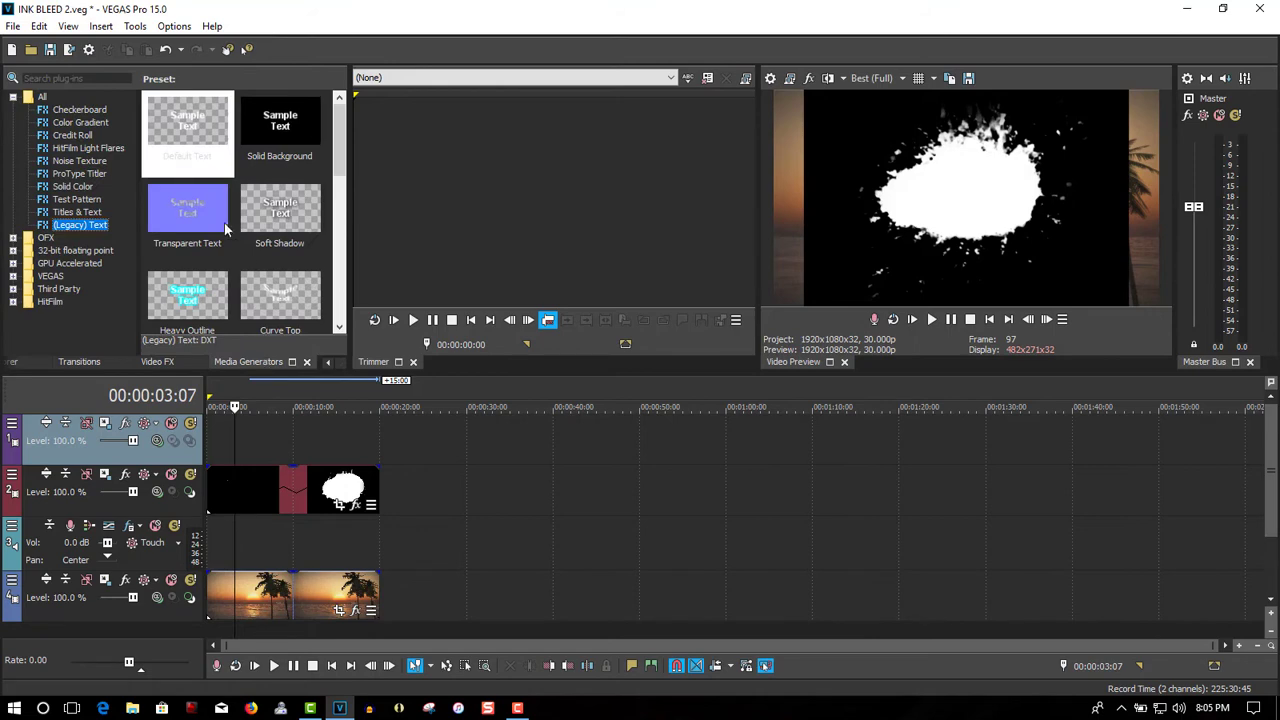
pyautogui.moveTo(193, 125); pyautogui.dragTo(241, 432)
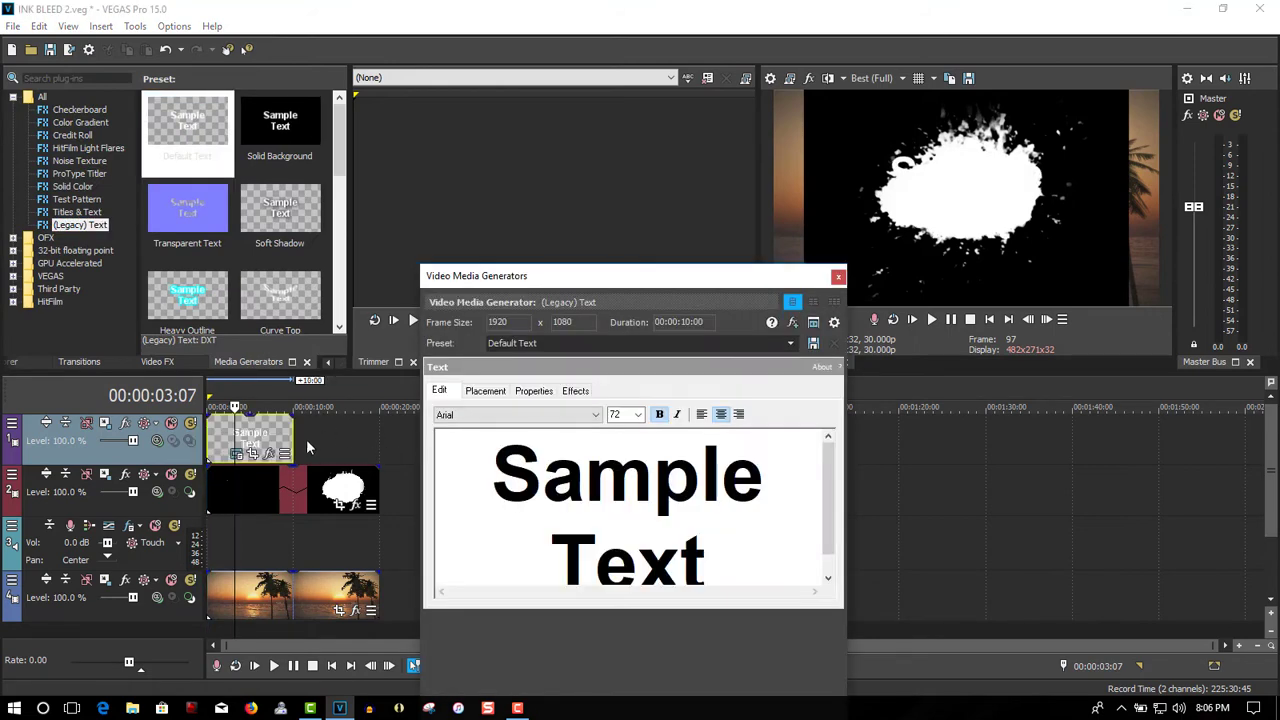
pyautogui.moveTo(291, 430); pyautogui.dragTo(378, 437)
# - Replace the sample text with CRUISE and set its font to Impact
pyautogui.click(755, 560)
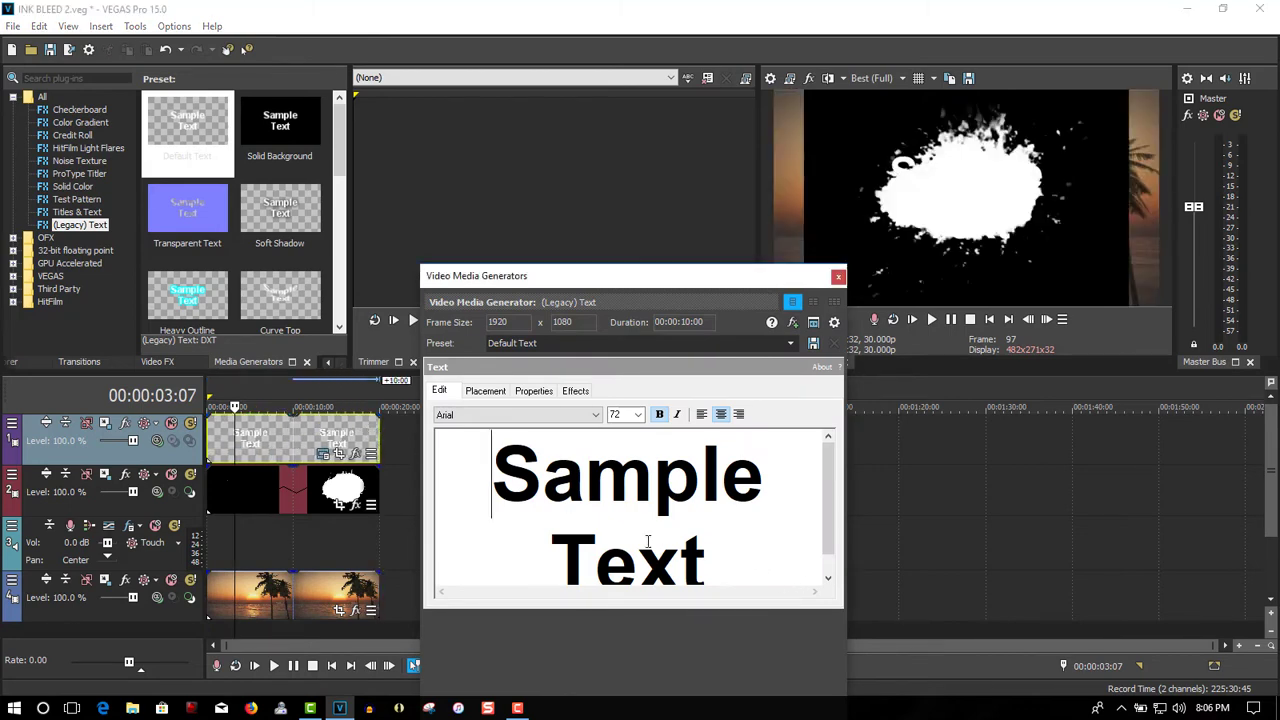
pyautogui.moveTo(723, 562); pyautogui.dragTo(446, 424)
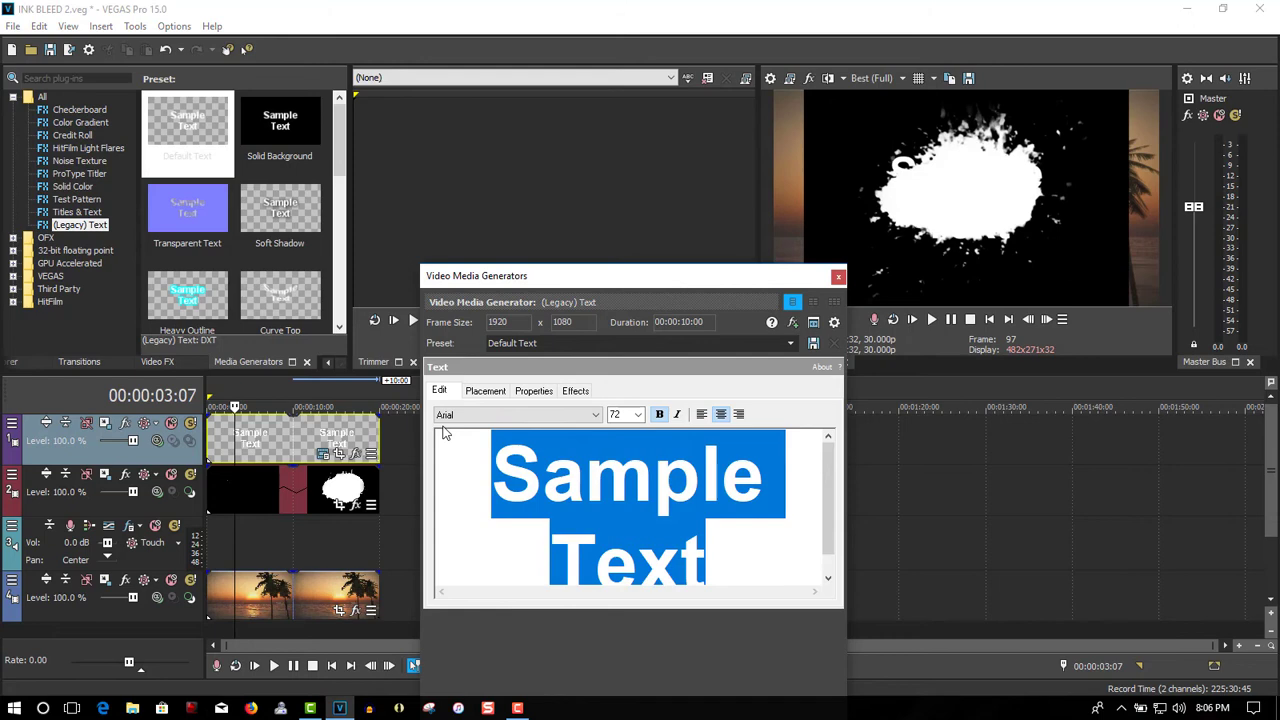
pyautogui.write('CR')
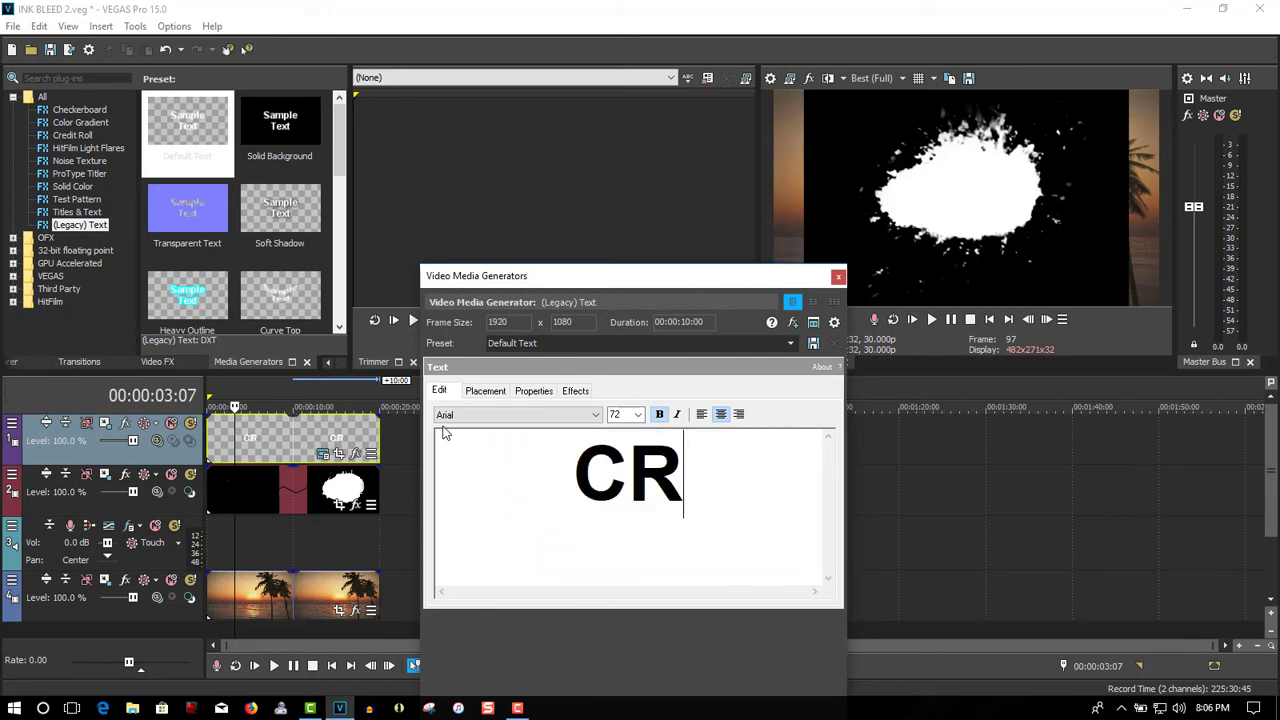
pyautogui.write('UISE')
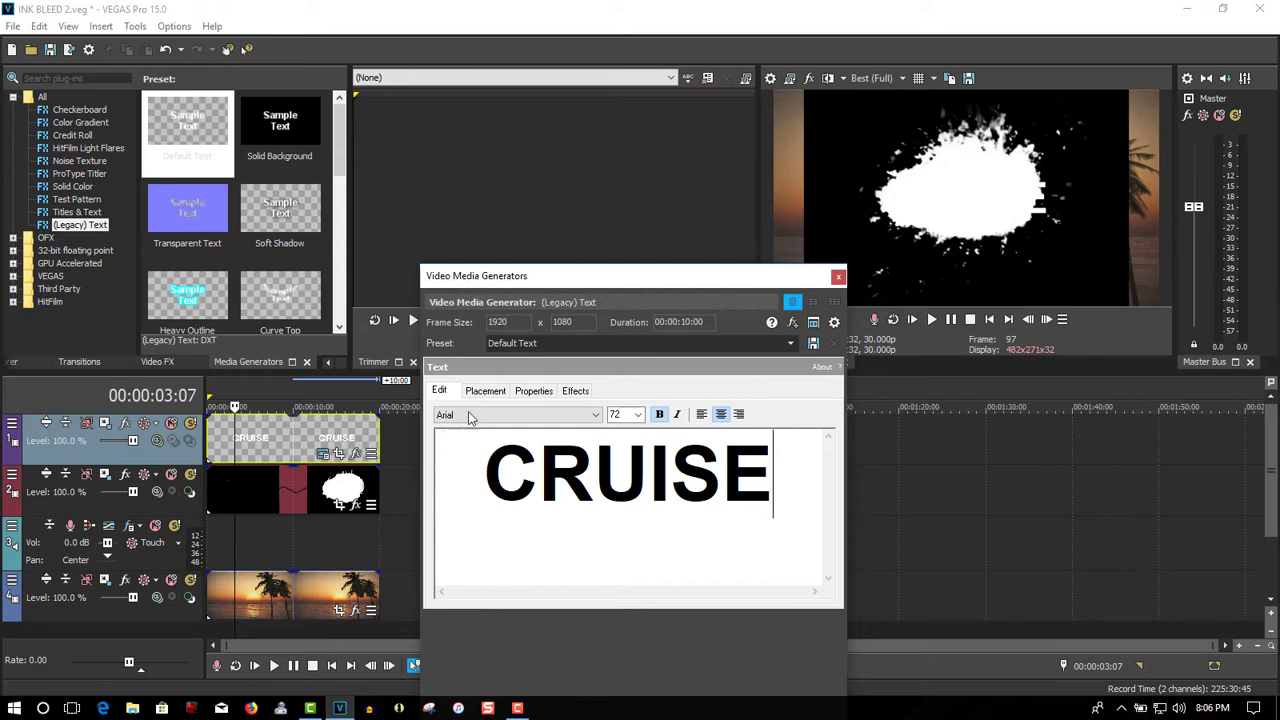
pyautogui.moveTo(783, 480); pyautogui.dragTo(455, 462)
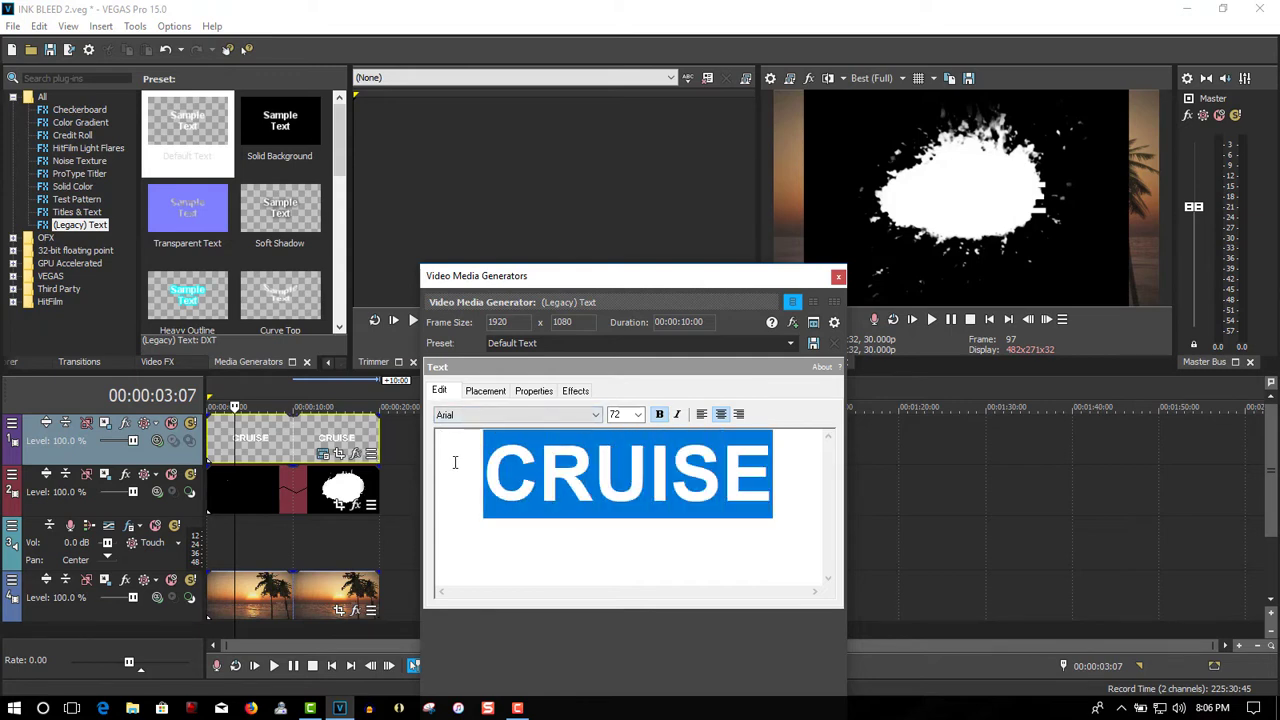
pyautogui.click(596, 414)
pyautogui.moveTo(596, 170); pyautogui.dragTo(596, 255)
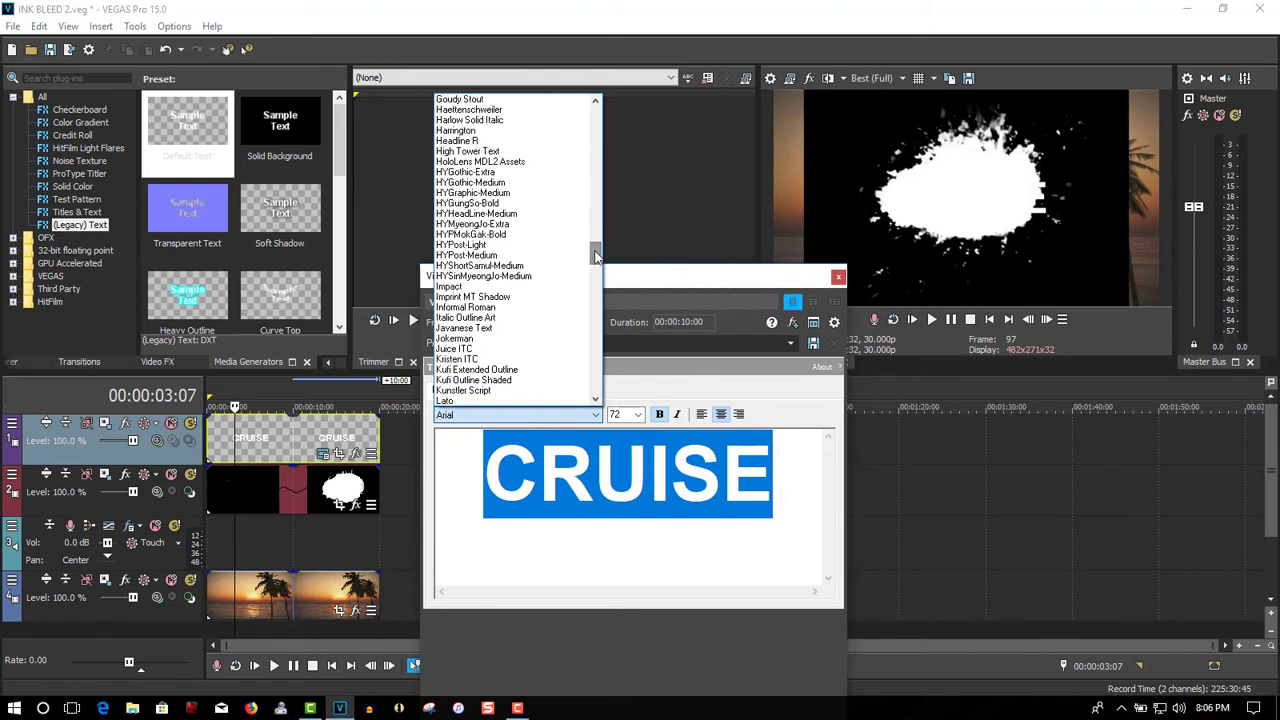
pyautogui.click(510, 287)
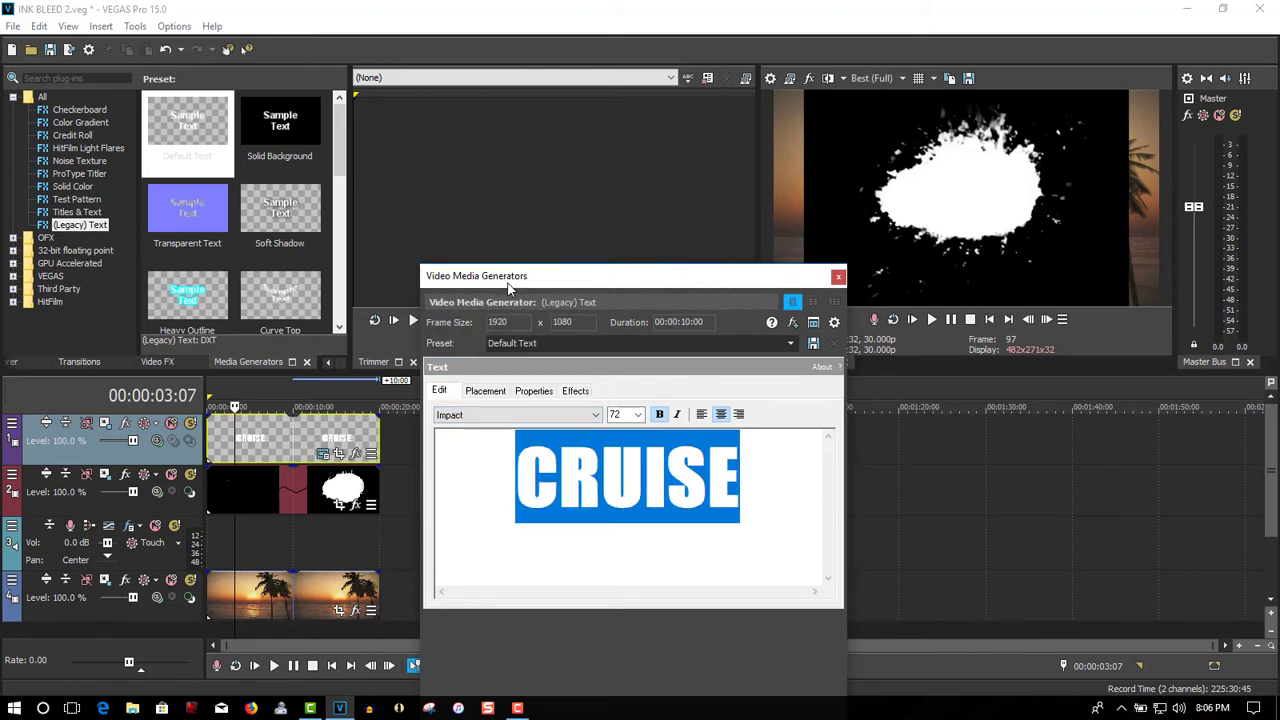
pyautogui.moveTo(560, 282); pyautogui.dragTo(591, 293)
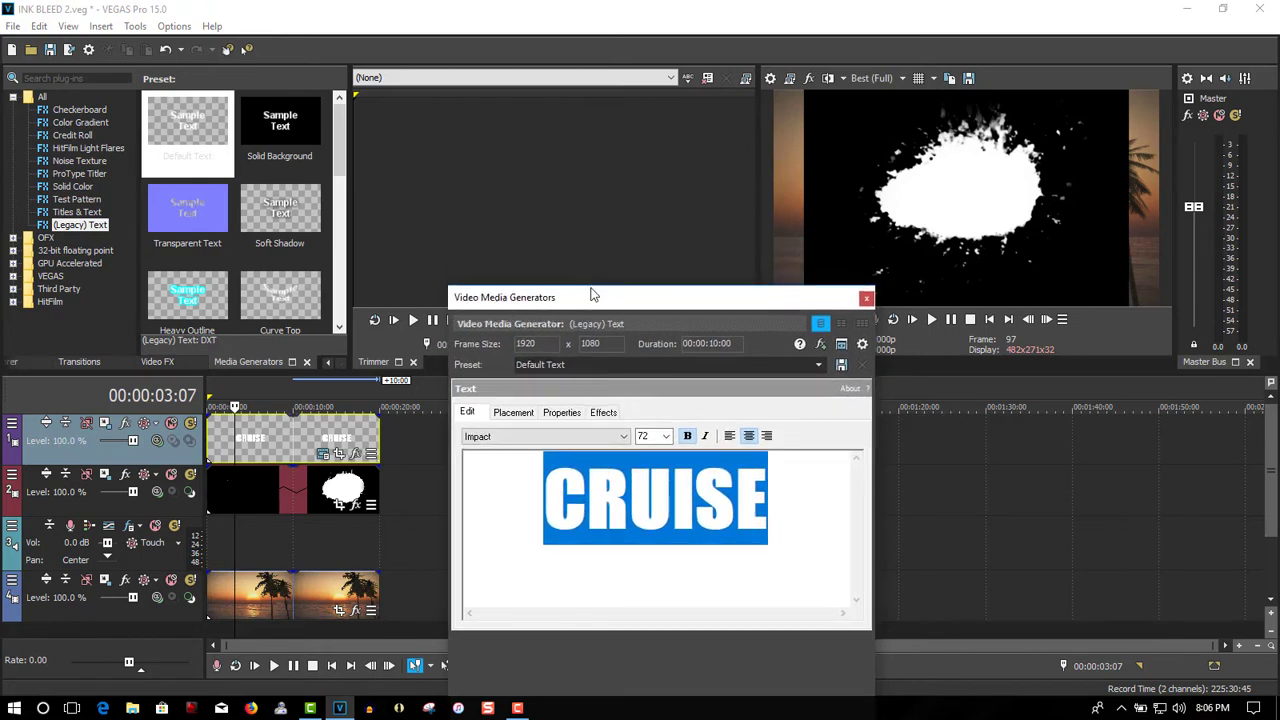
# - Apply VEGAS Chroma Keyer to the ink bleed clip, sampling black (0, 0, 0) as the key colour
pyautogui.click(355, 508)
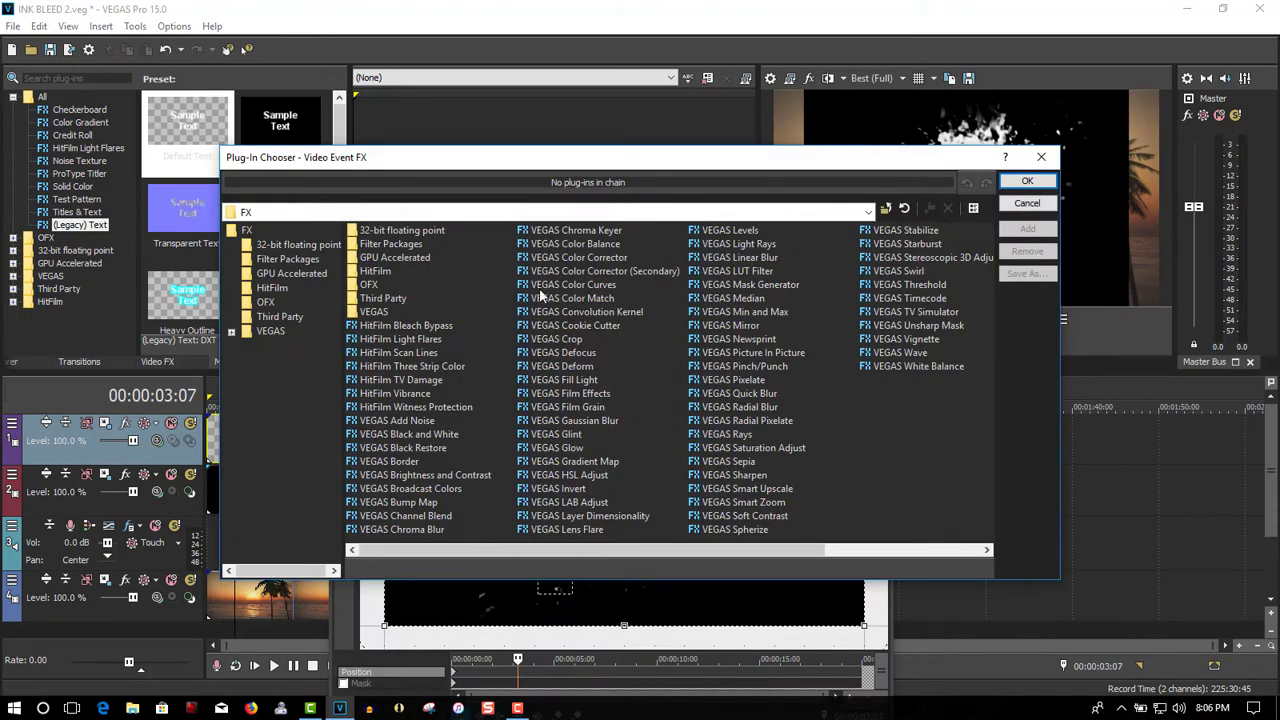
pyautogui.click(559, 235)
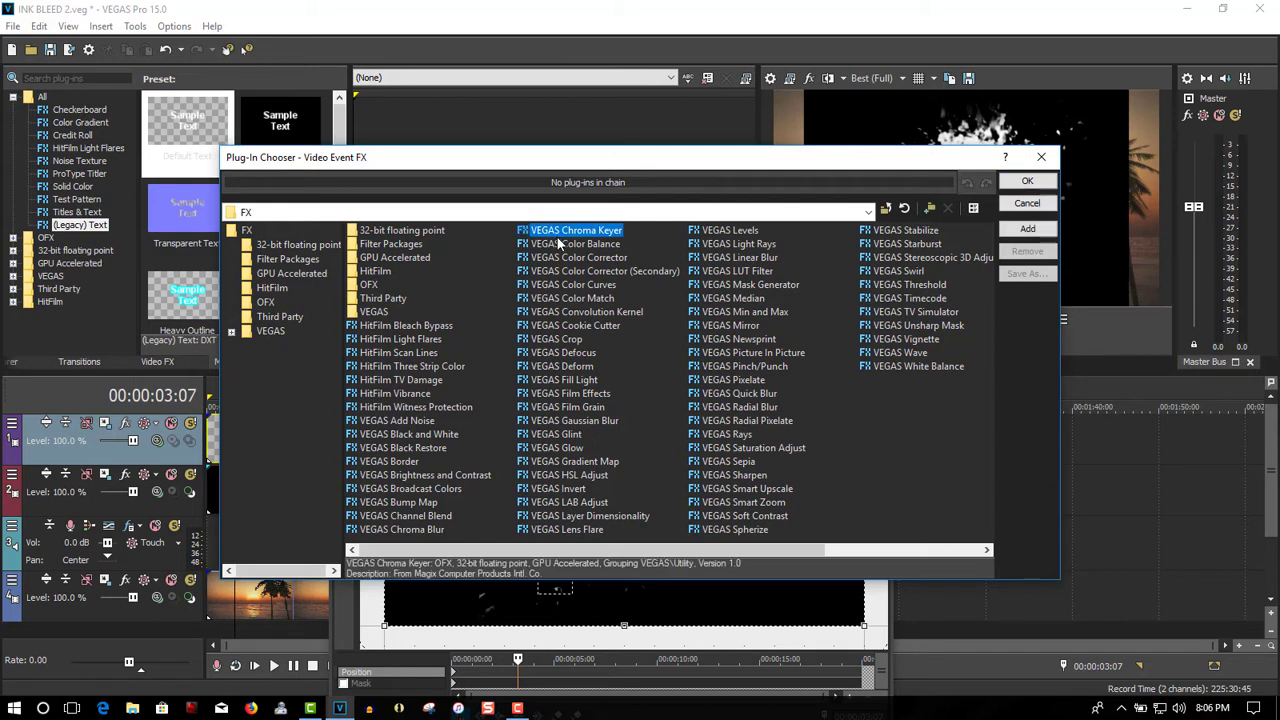
pyautogui.click(1027, 181)
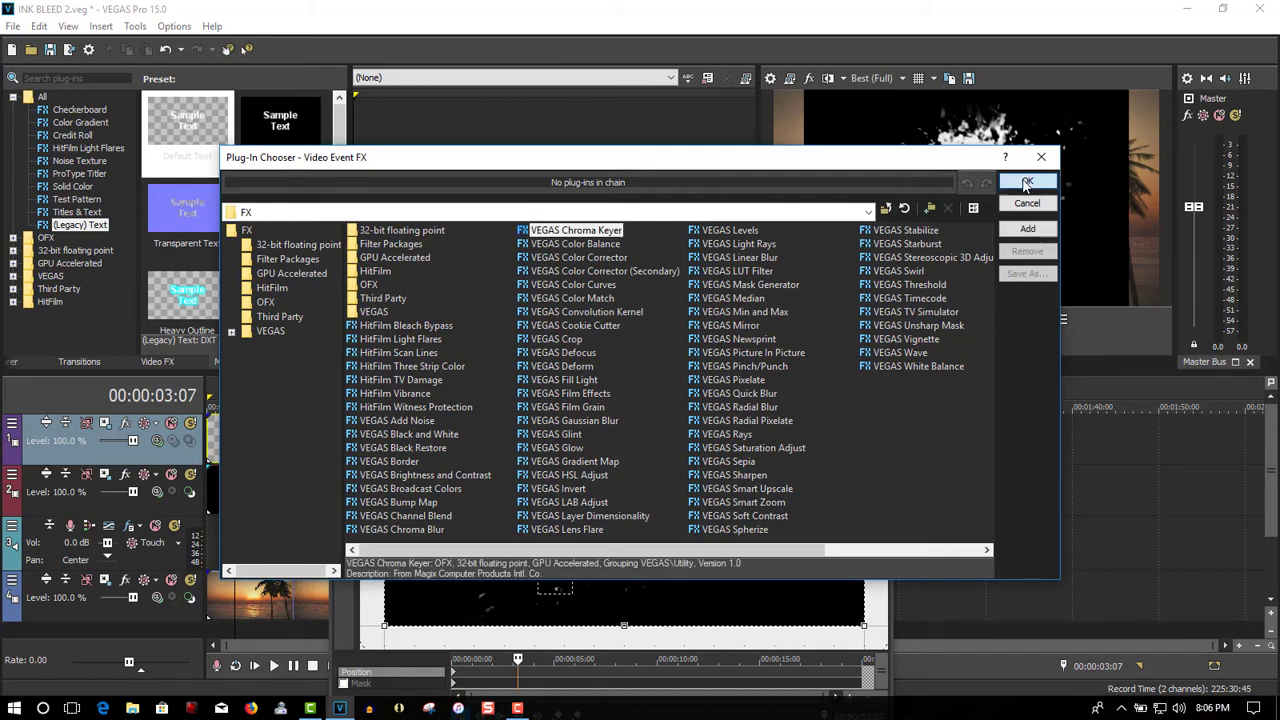
pyautogui.click(466, 314)
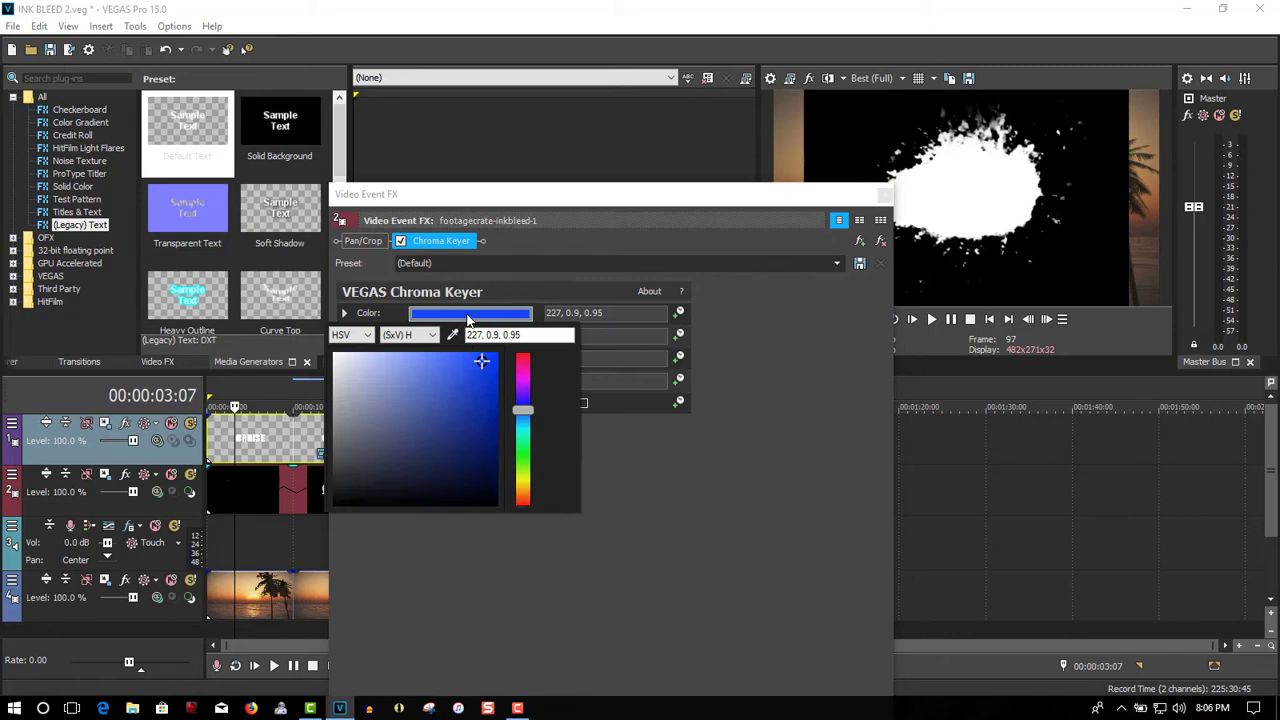
pyautogui.click(455, 336)
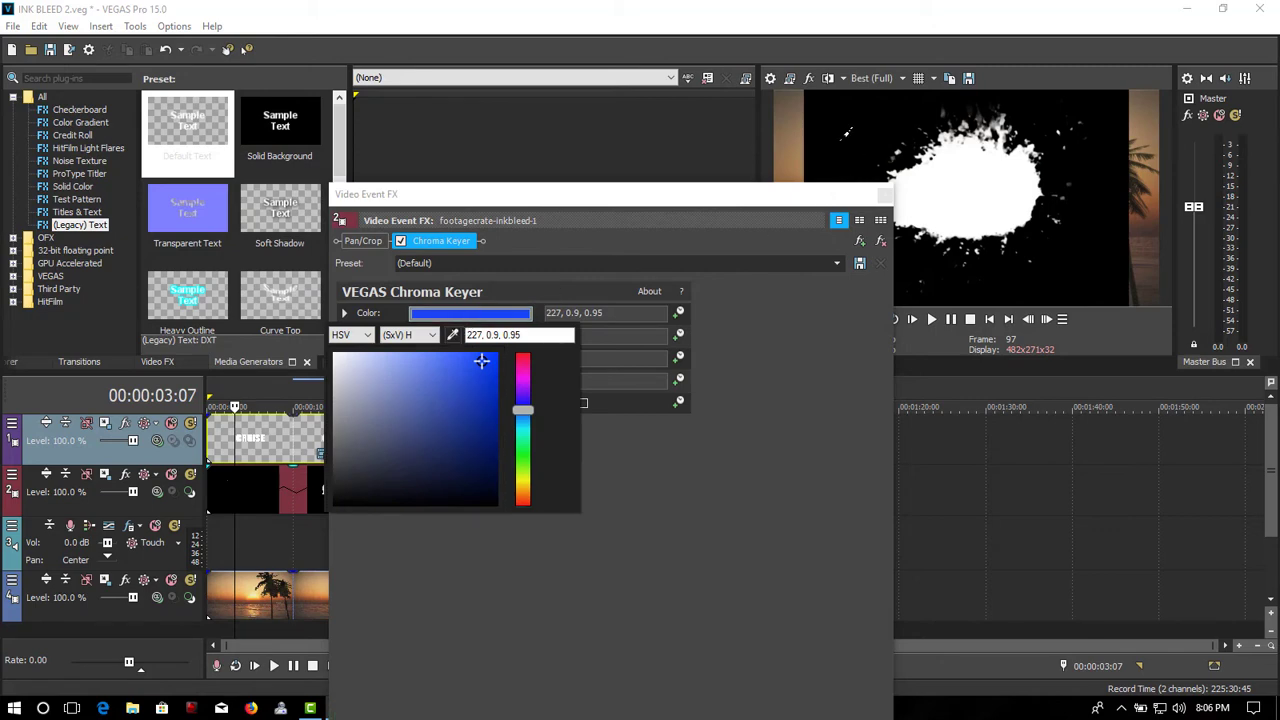
pyautogui.click(847, 132)
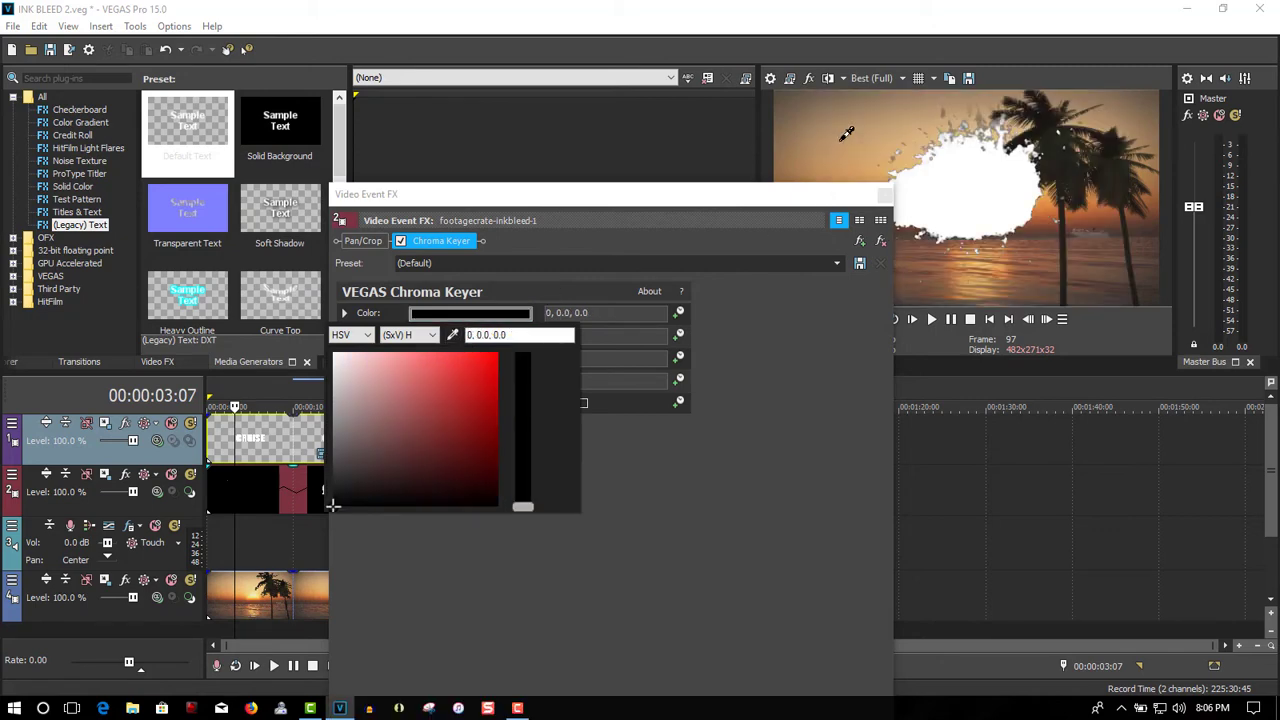
pyautogui.click(884, 200)
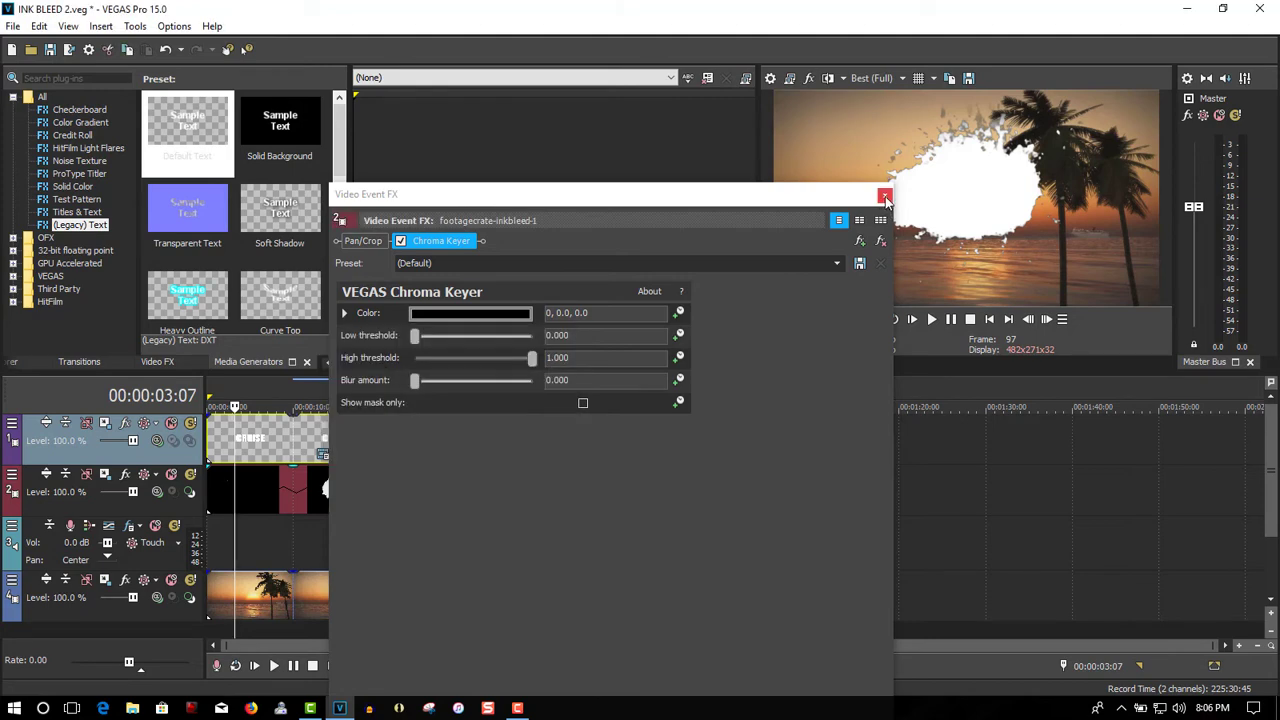
pyautogui.click(884, 197)
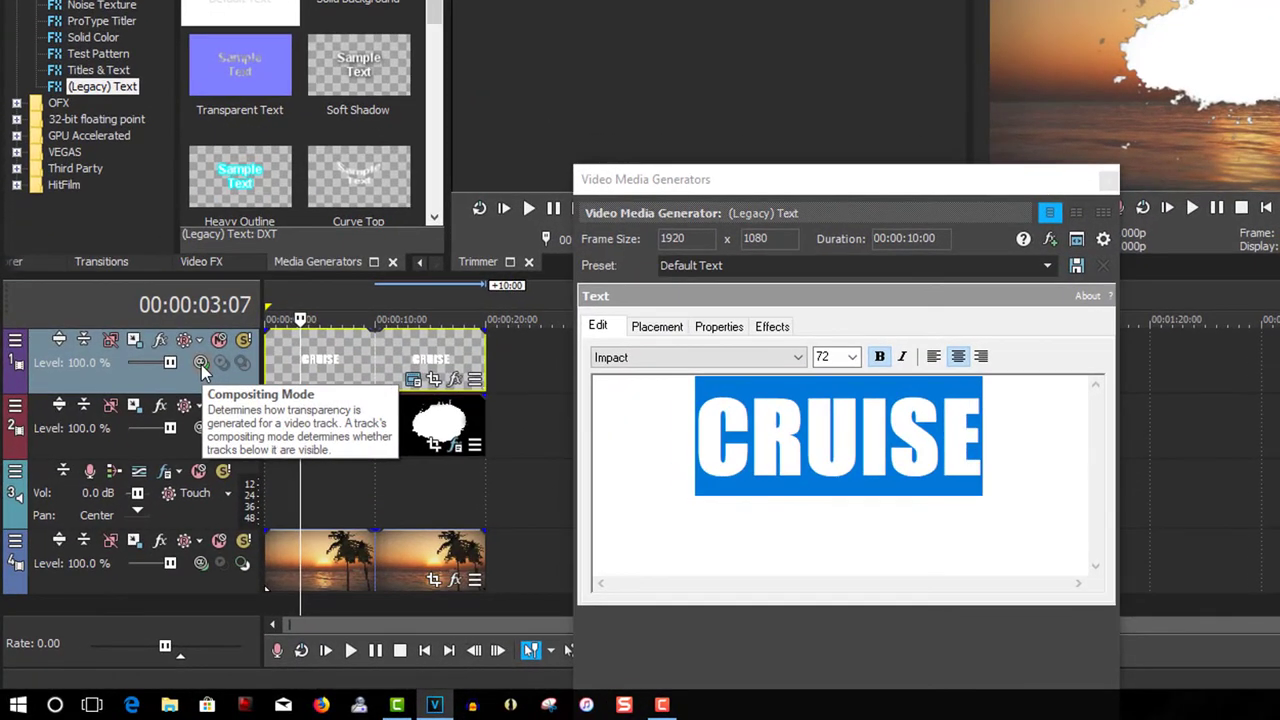
# - Set the CRUISE track's compositing mode to Cut and make the ink bleed track its compositing child
pyautogui.click(201, 364)
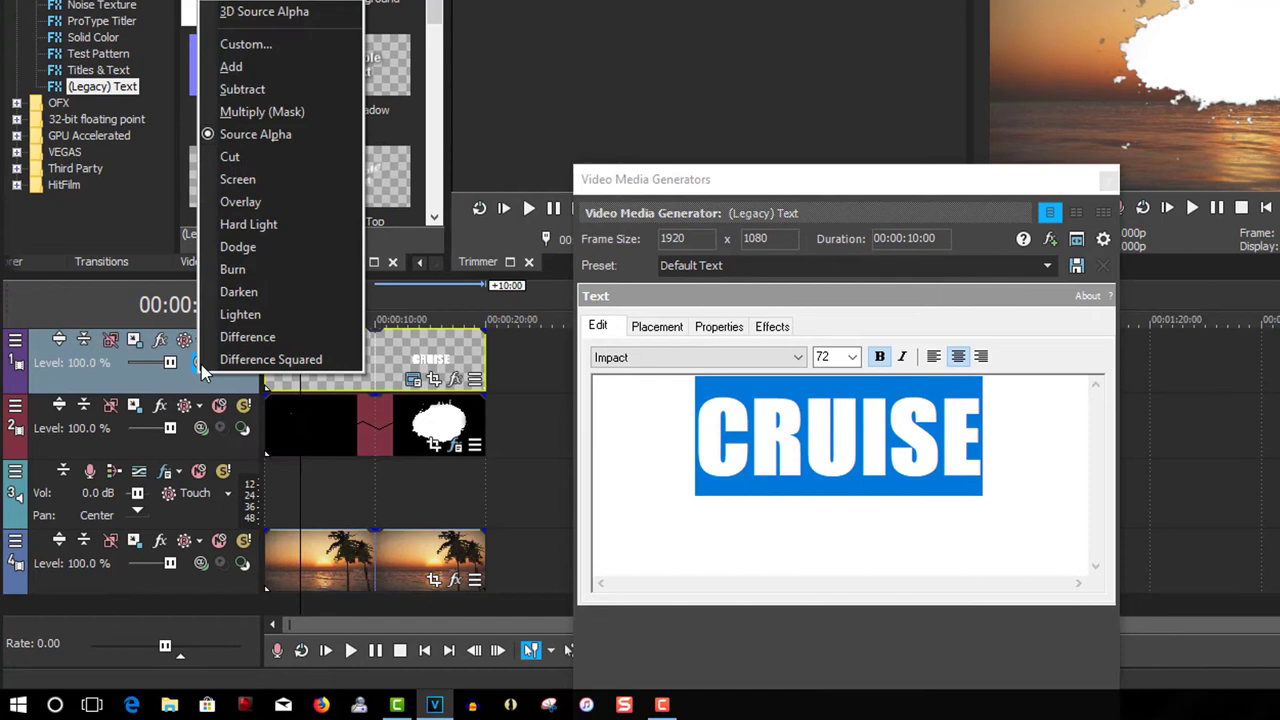
pyautogui.click(247, 160)
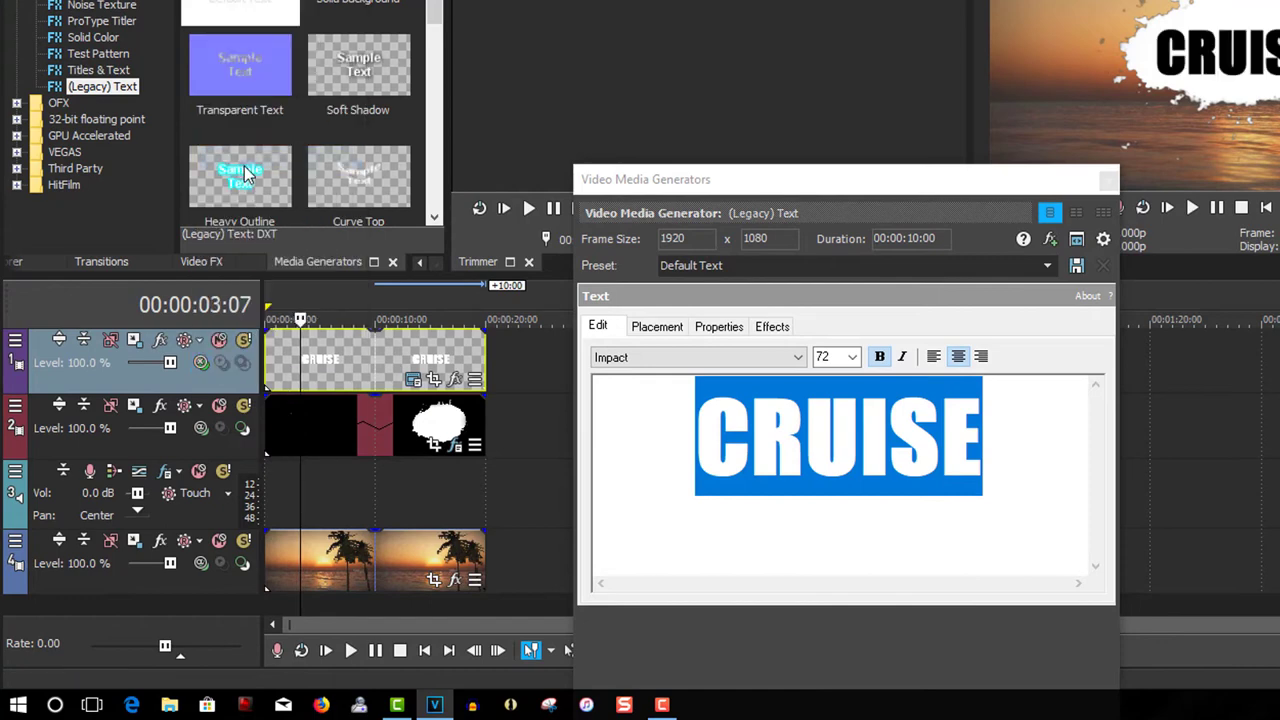
pyautogui.click(243, 428)
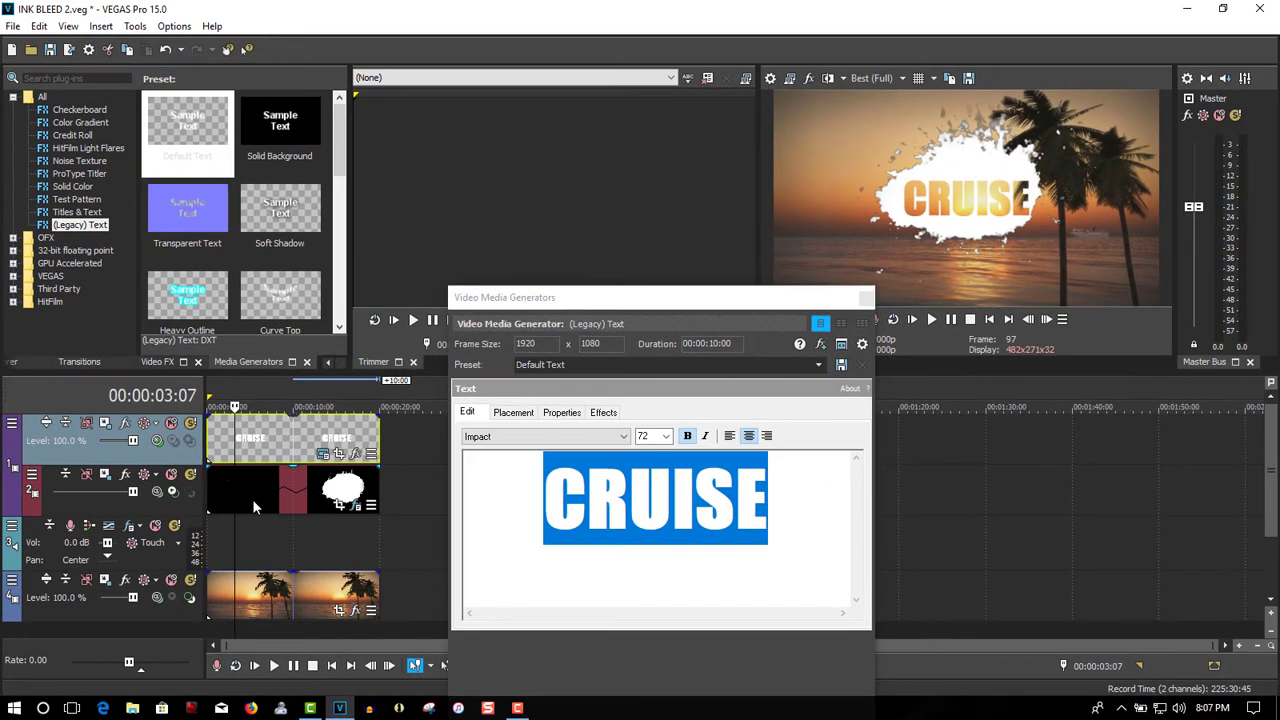
# - At 00:00:18:23, raise the CRUISE text Scaling to 1.165 in the Legacy Text Properties
pyautogui.click(369, 404)
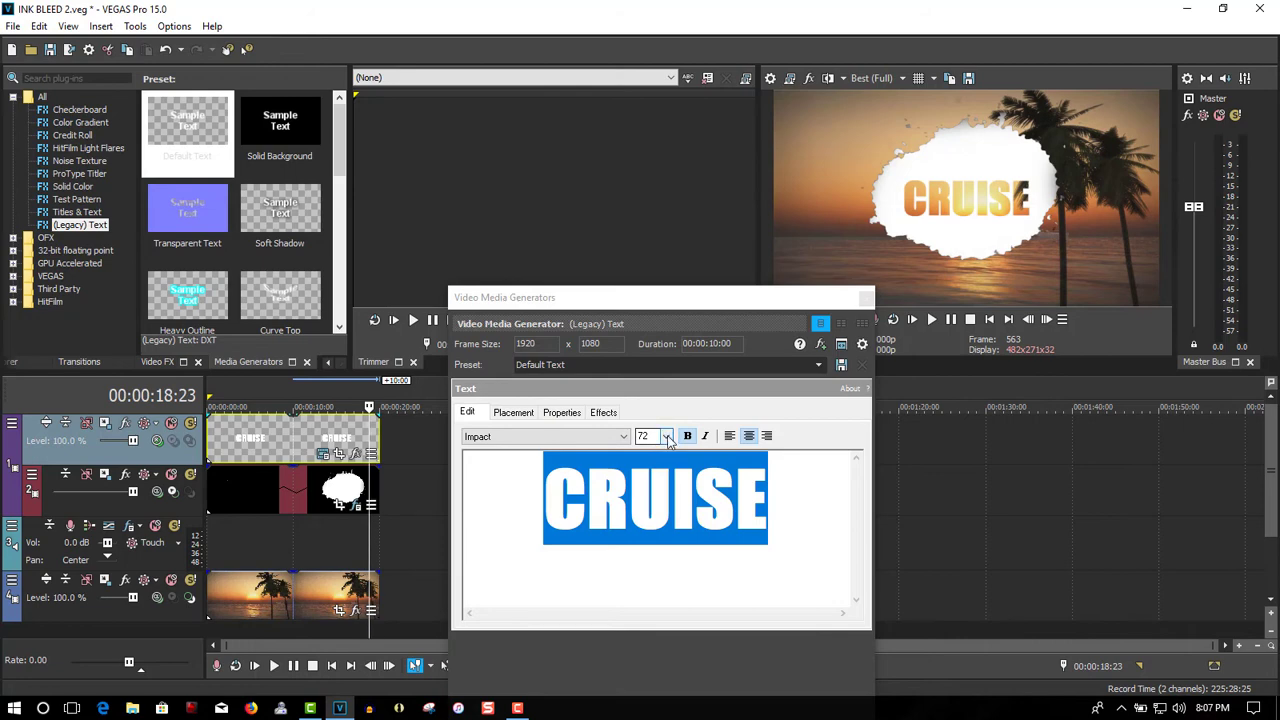
pyautogui.click(559, 414)
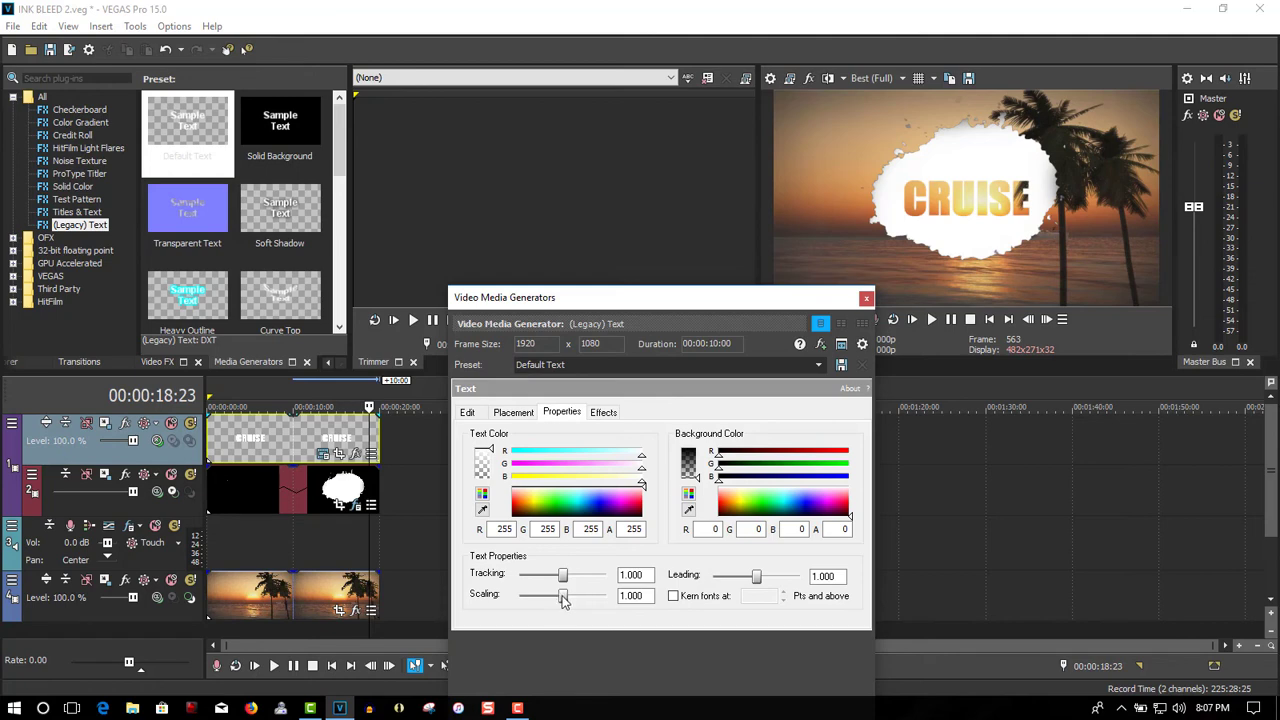
pyautogui.moveTo(563, 598); pyautogui.dragTo(566, 600)
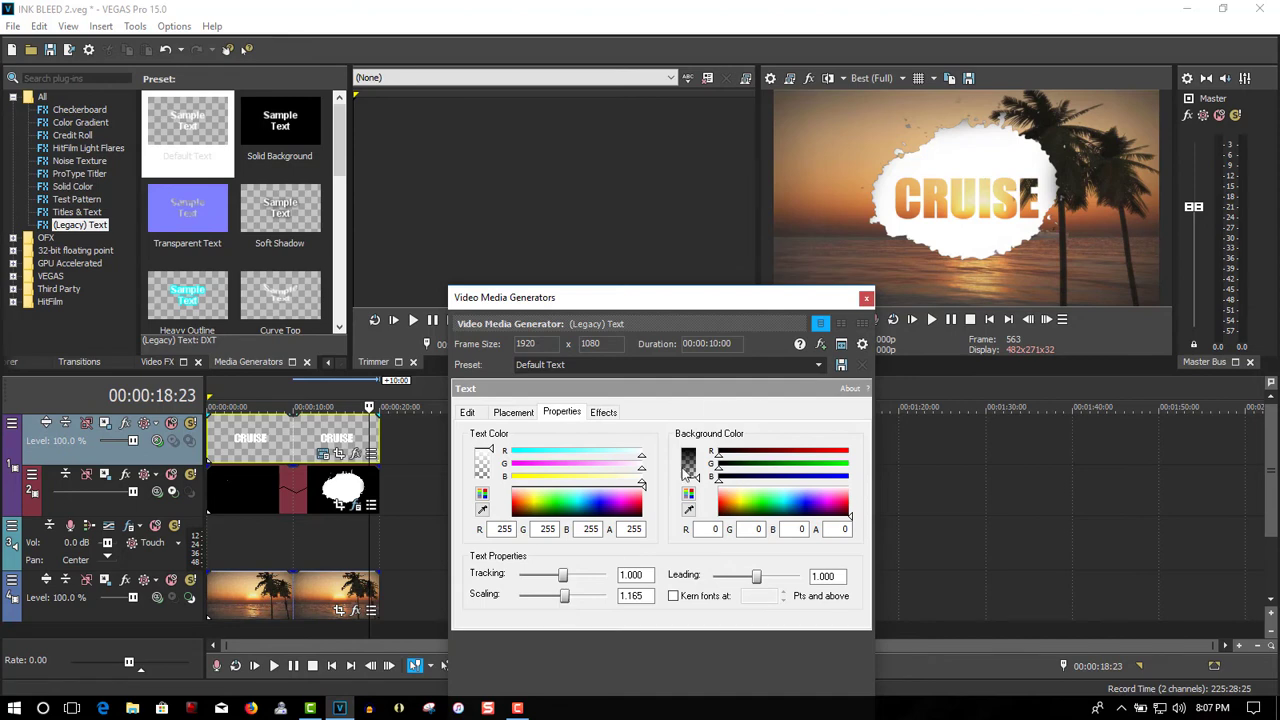
pyautogui.click(866, 299)
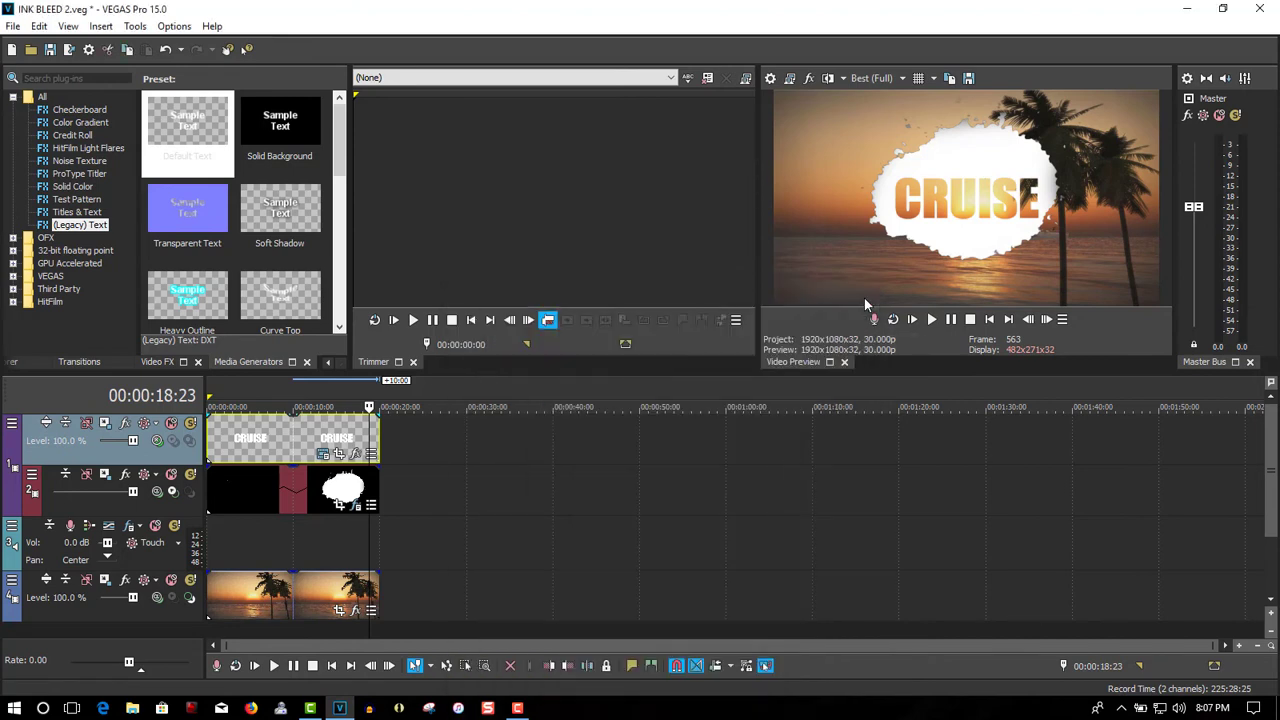
pyautogui.click(989, 320)
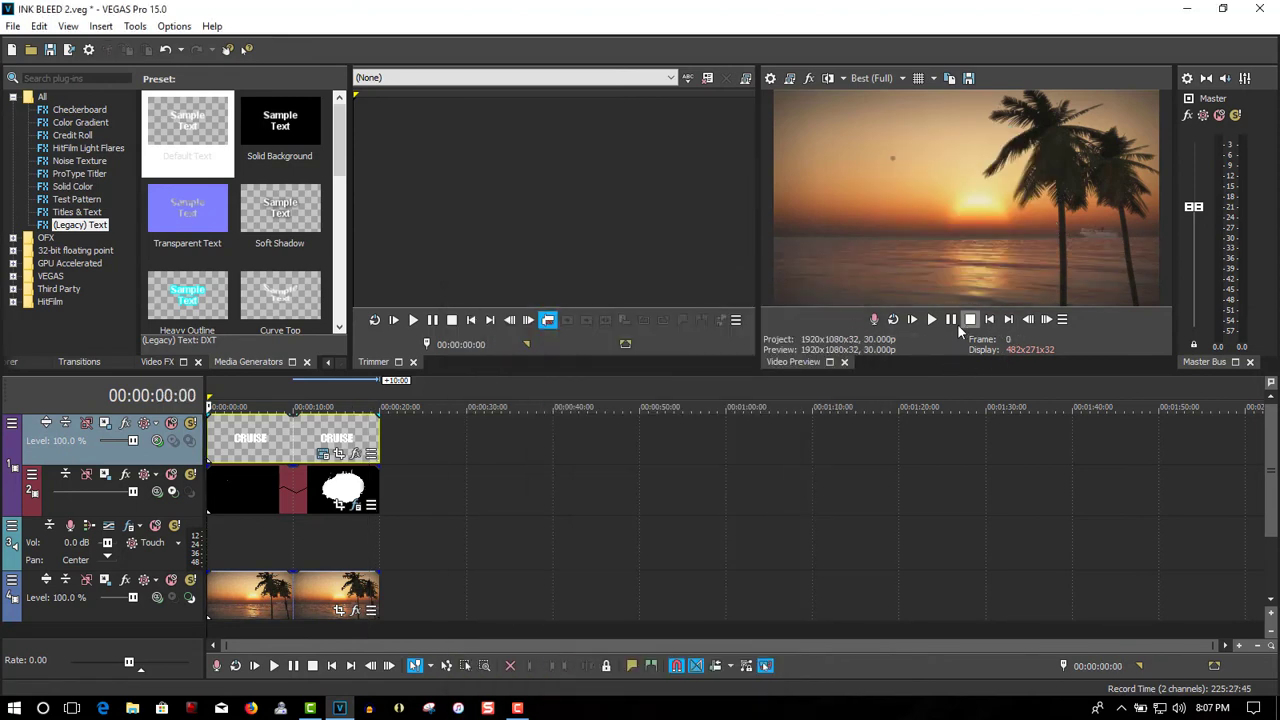
pyautogui.click(932, 320)
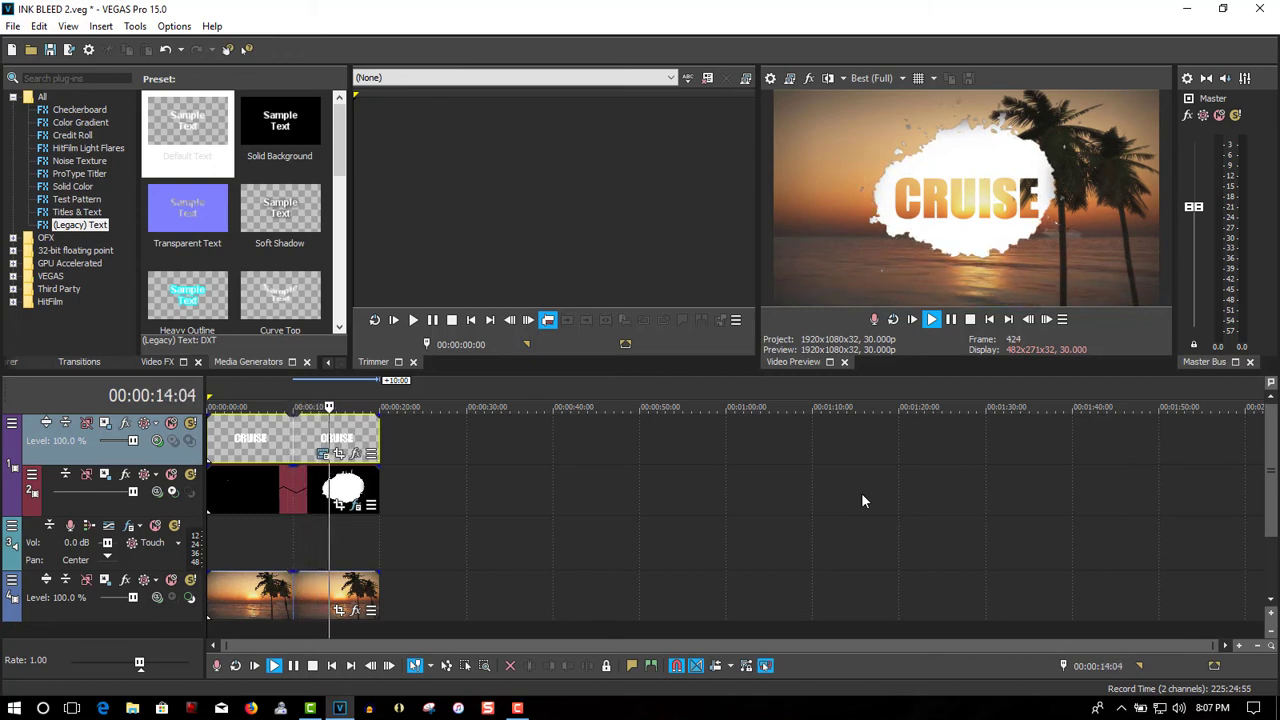
pyautogui.click(951, 320)
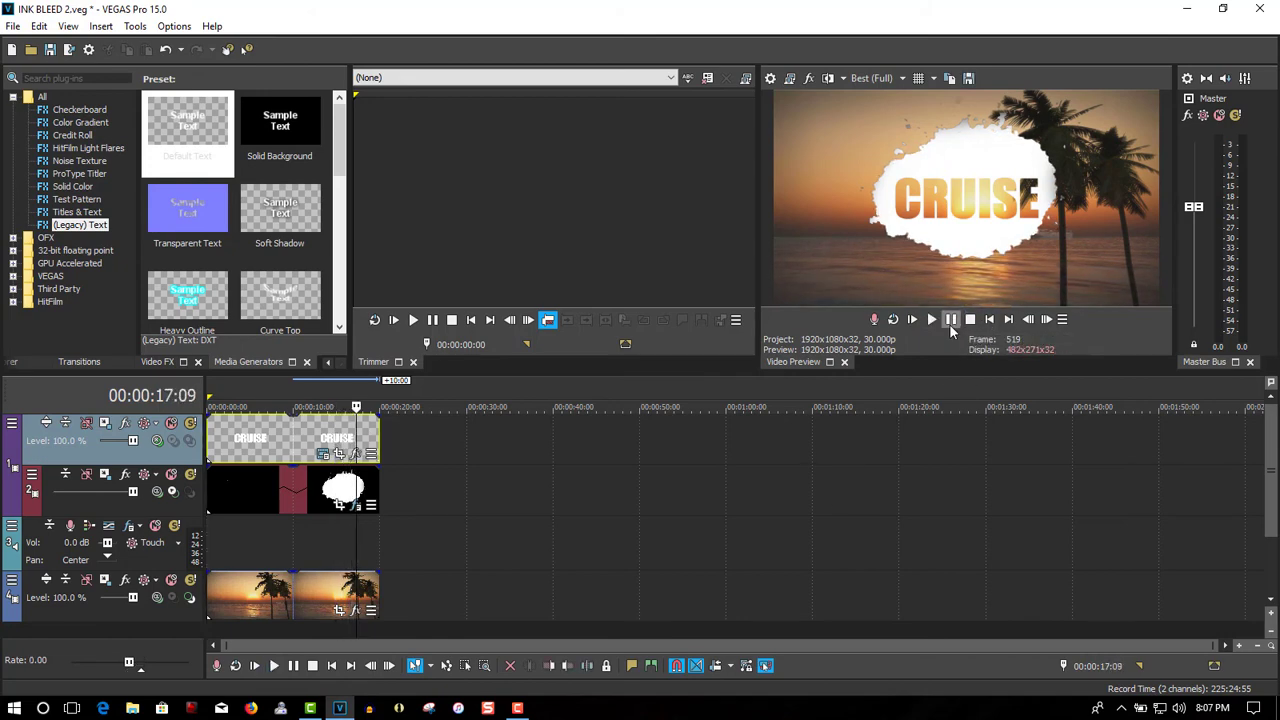